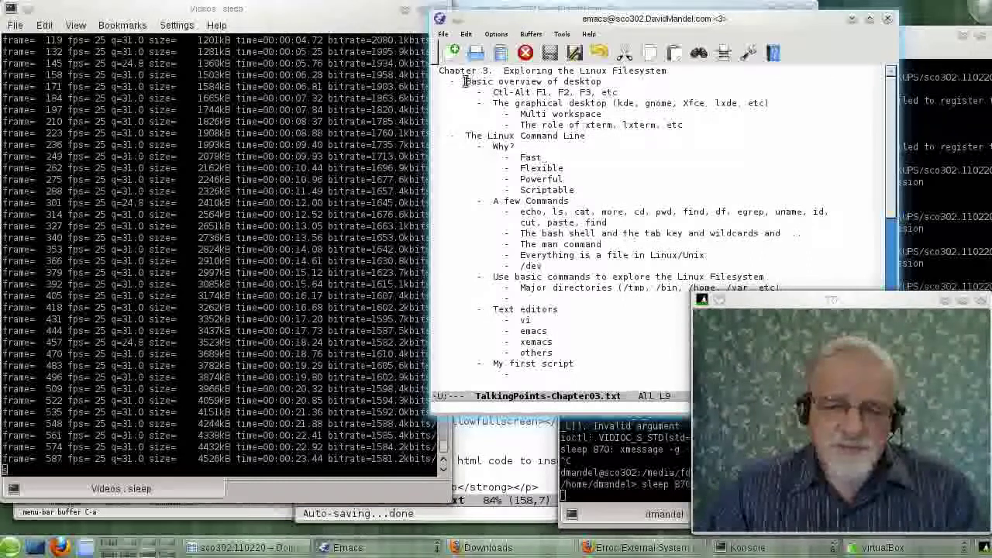
- Highlight the "Basic overview of desktop" line in TalkingPoints-Chapter03.txt
drag(465, 81, 601, 81)
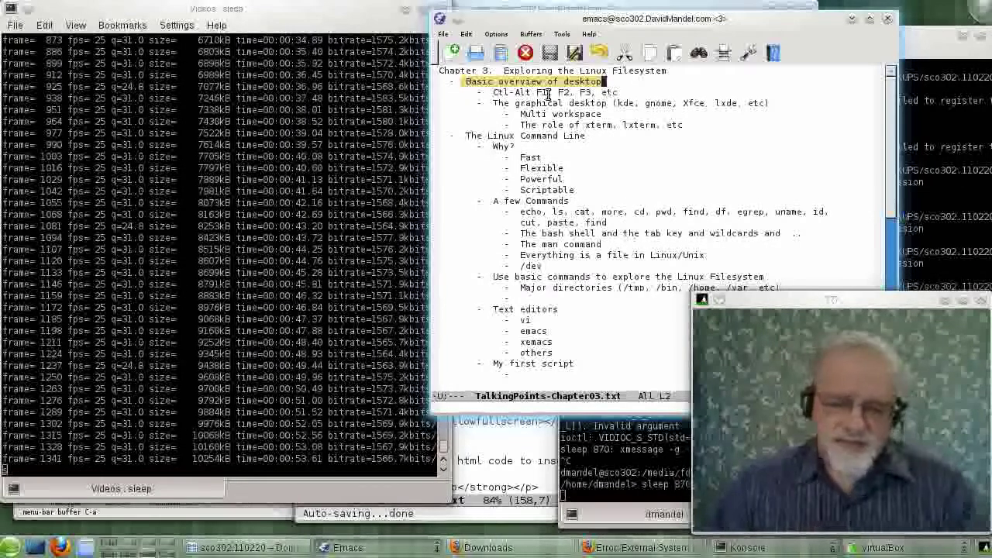
- Bring the Videos terminal and the home-directory terminal forward, and move the latter over to the Videos terminal and back again
click(210, 14)
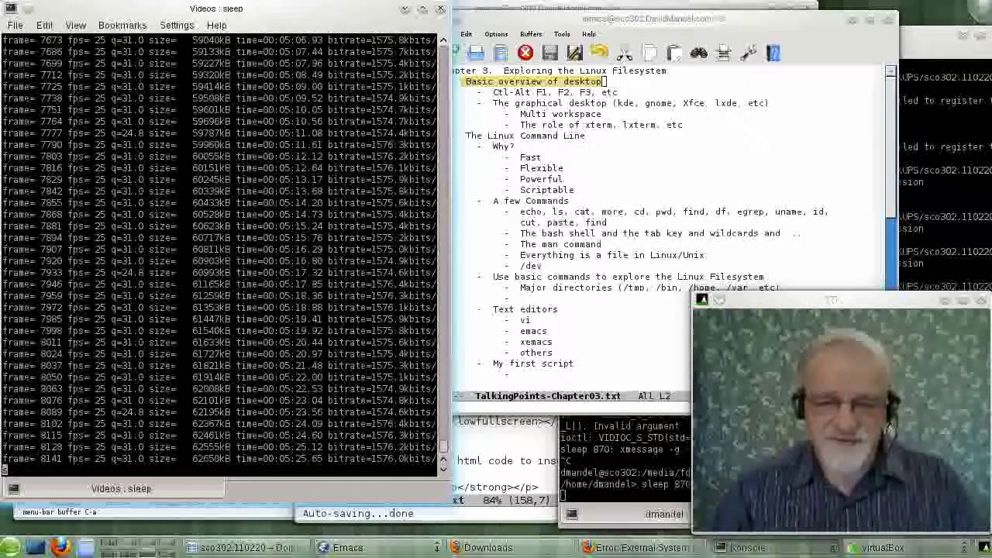
click(904, 152)
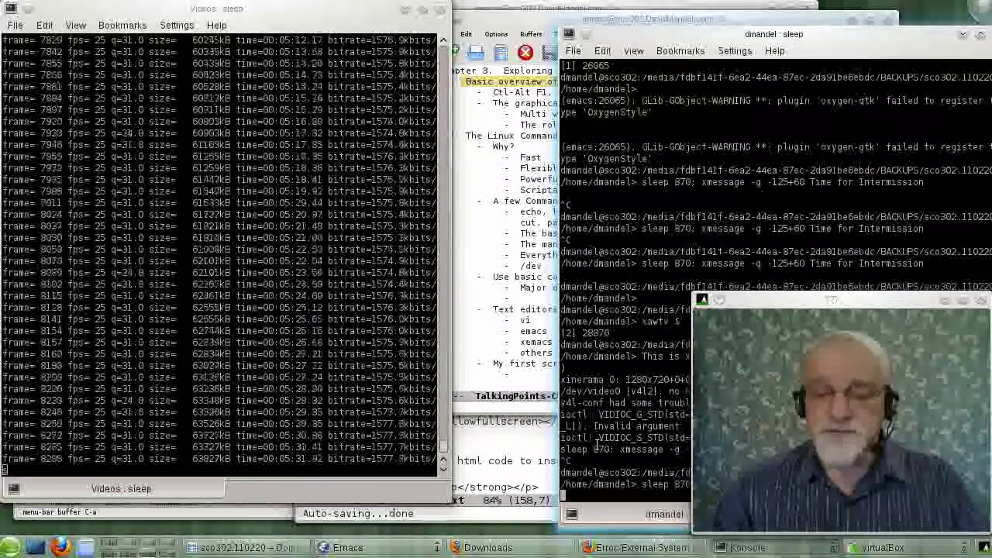
drag(781, 38, 436, 27)
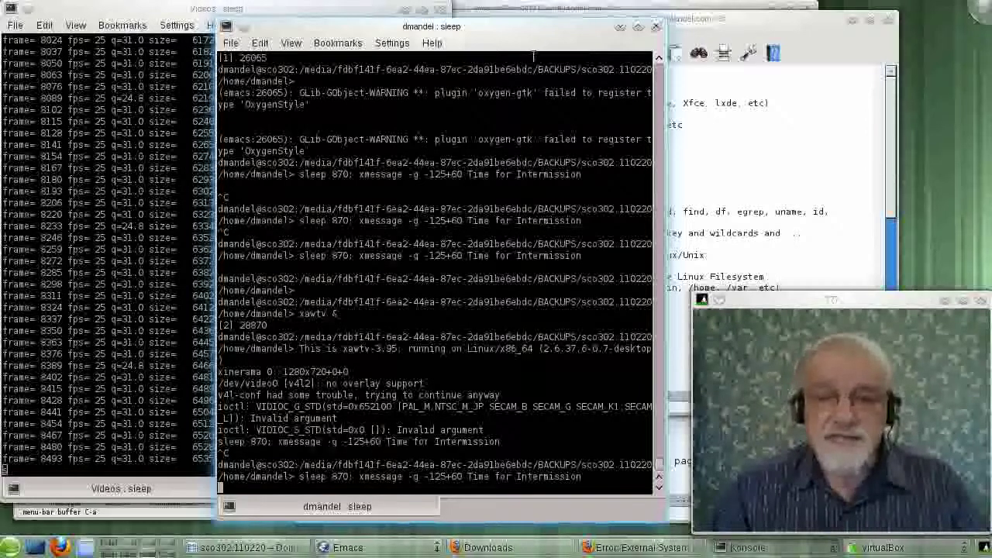
drag(507, 27, 804, 35)
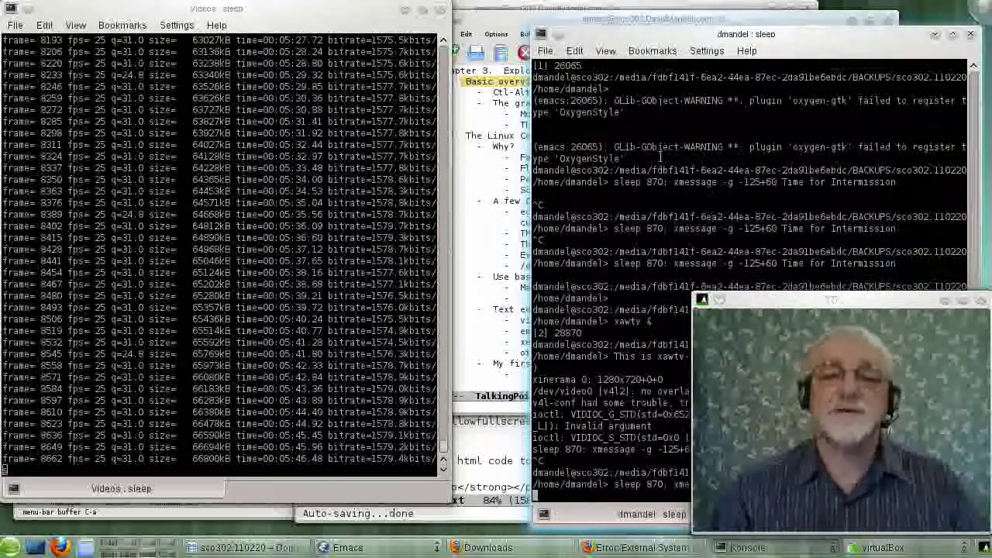
- Bring the talking points, README-Contents.txt, the signatures file and both terminals forward in turn, ending with the talking points
click(568, 20)
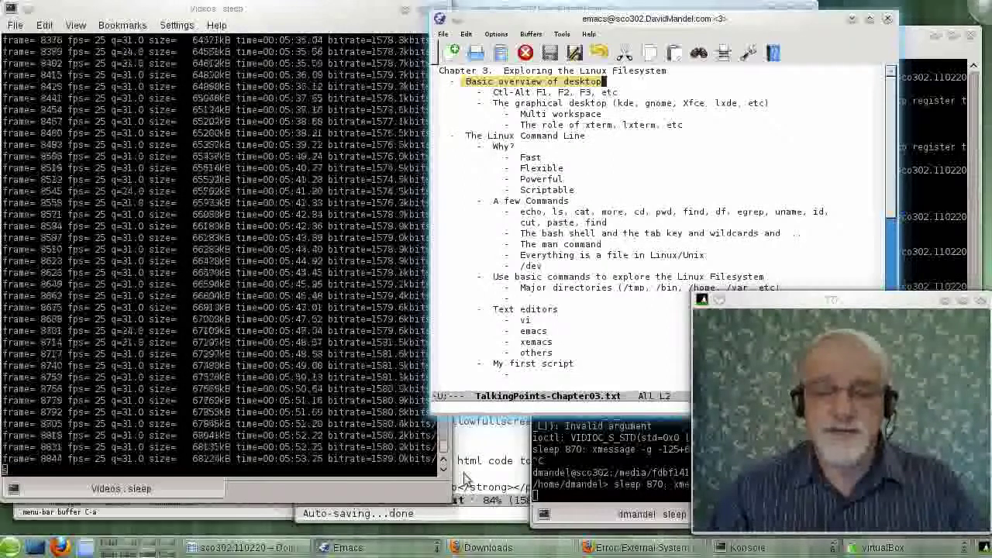
click(465, 500)
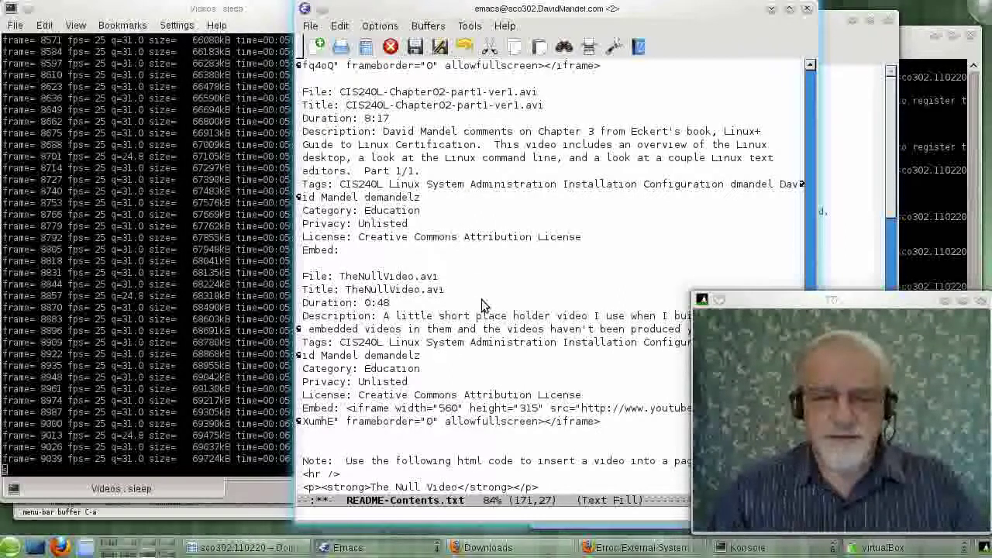
click(196, 514)
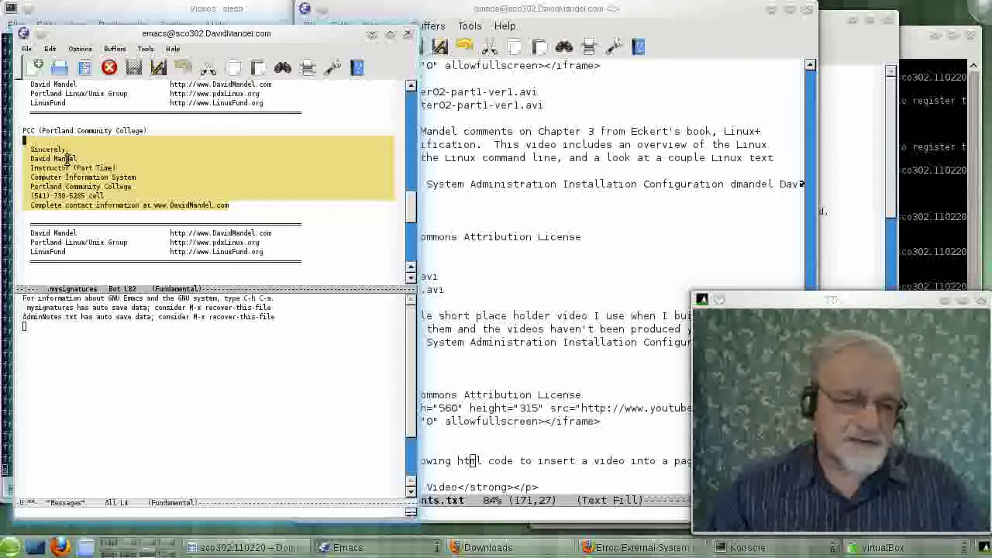
click(159, 10)
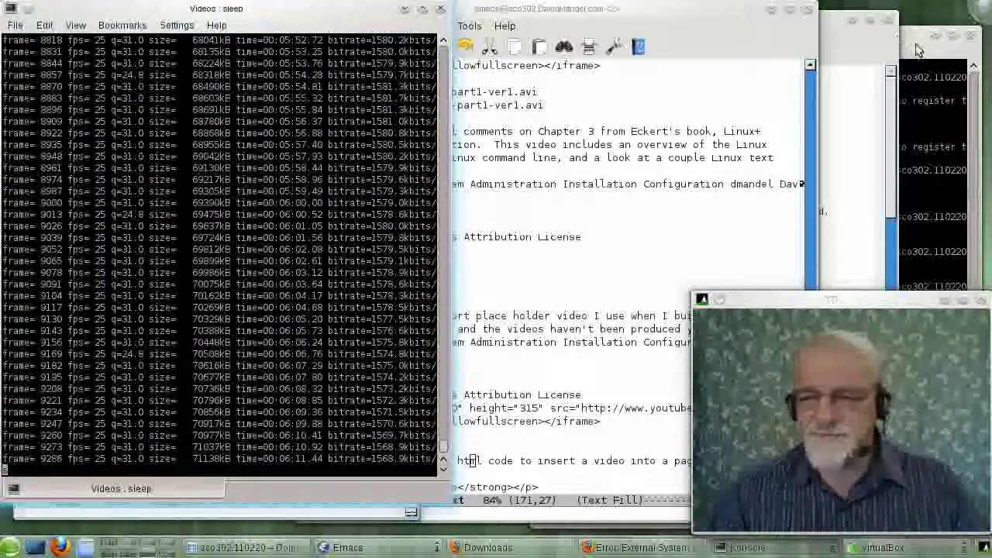
click(912, 47)
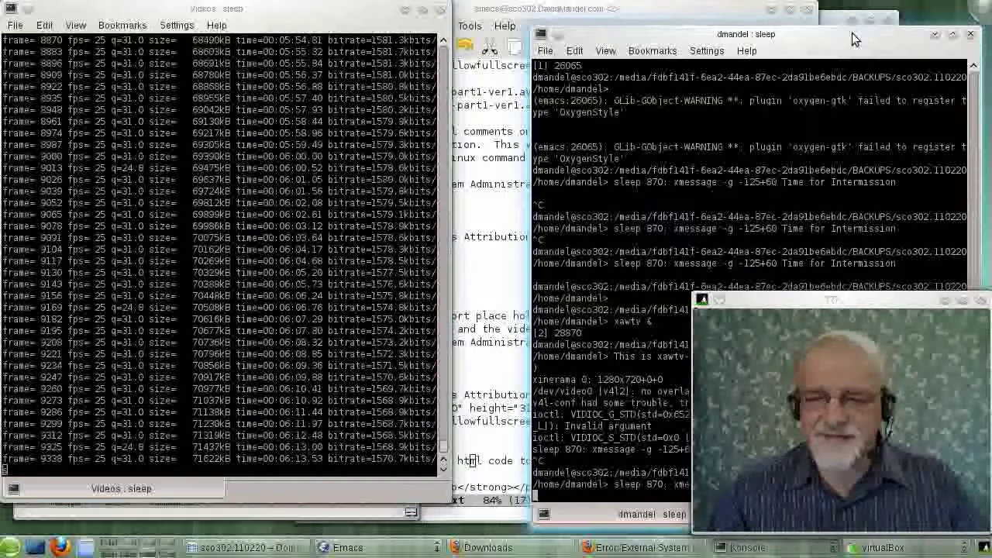
click(828, 28)
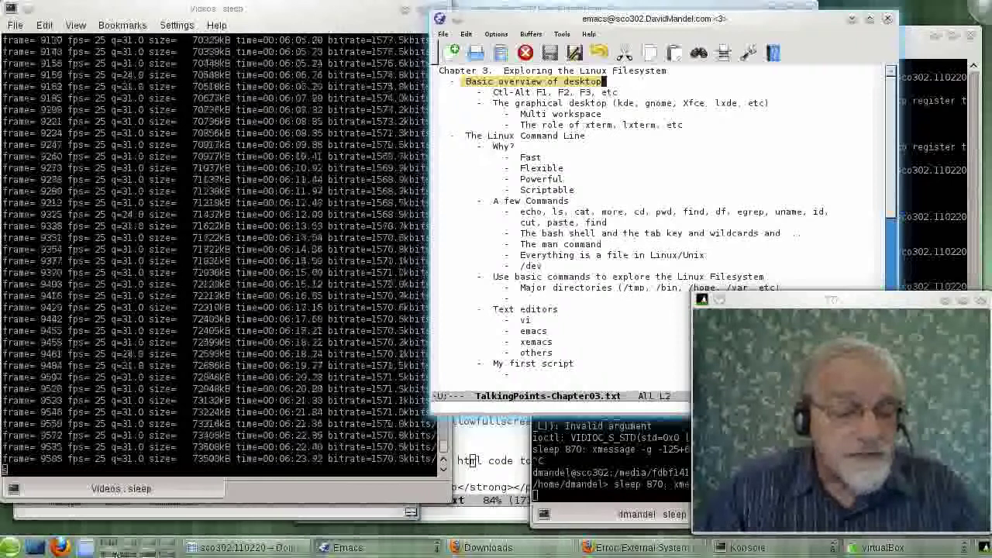
- Switch to the Firefox desktop and view the Security B-Sides, mail, MyPCC Unavailable and External System Error pages
mouse_move(116, 554)
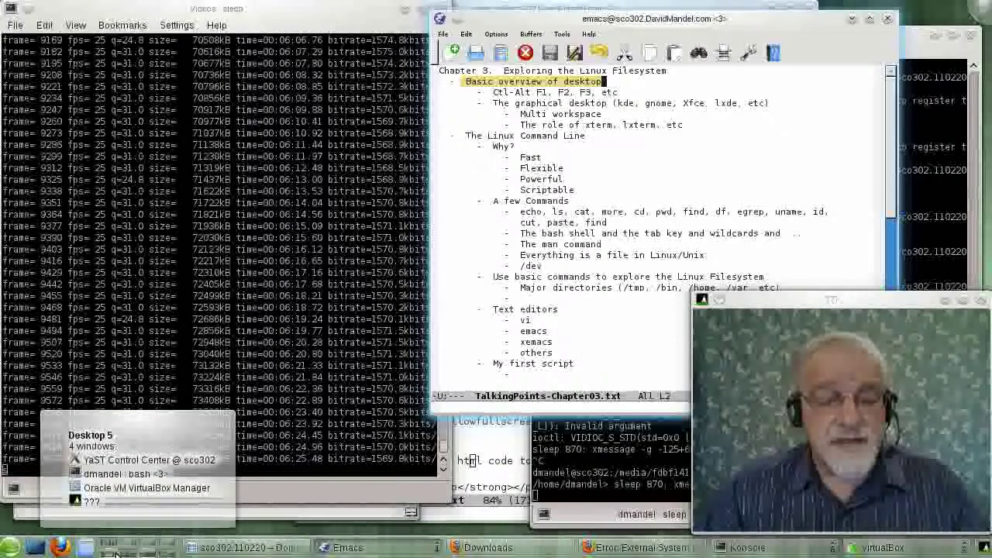
mouse_move(150, 553)
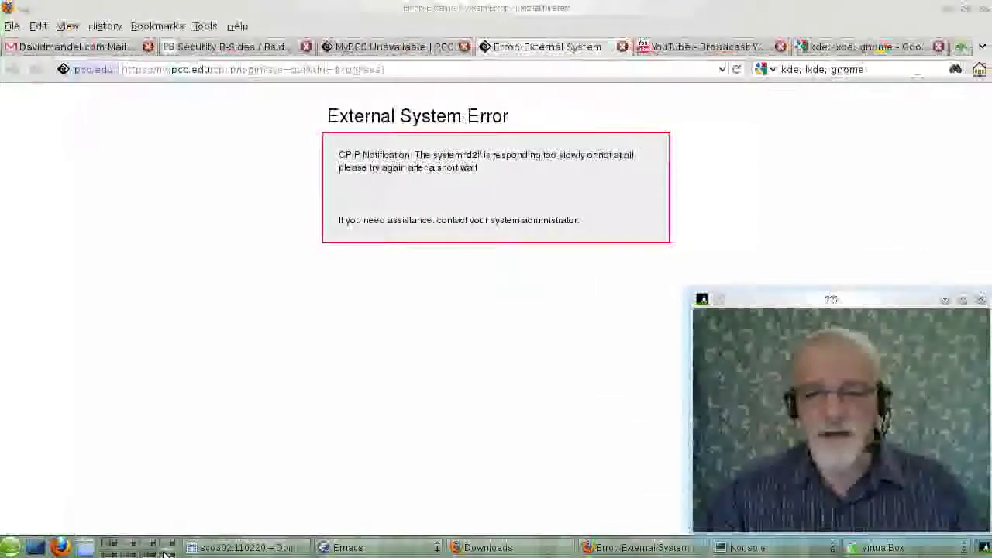
click(258, 48)
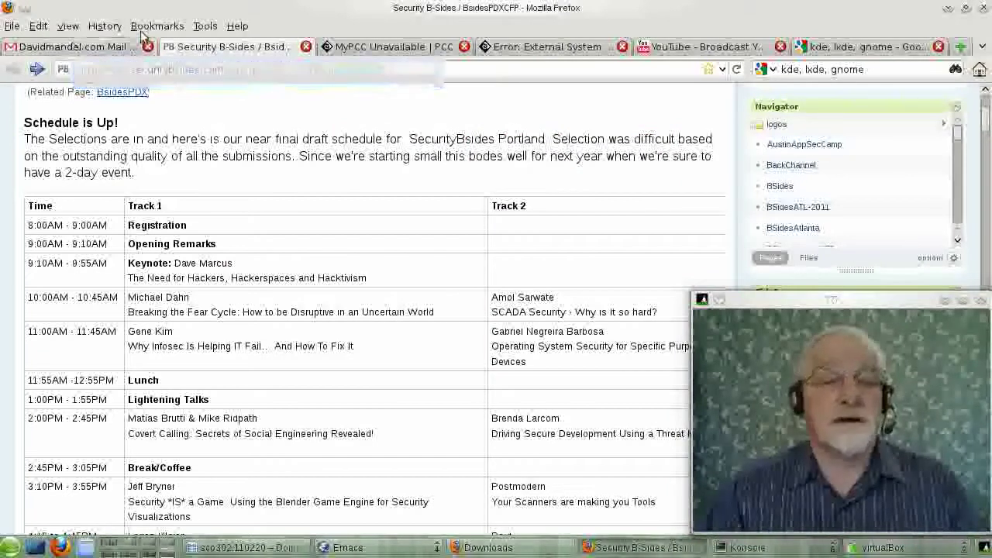
click(124, 48)
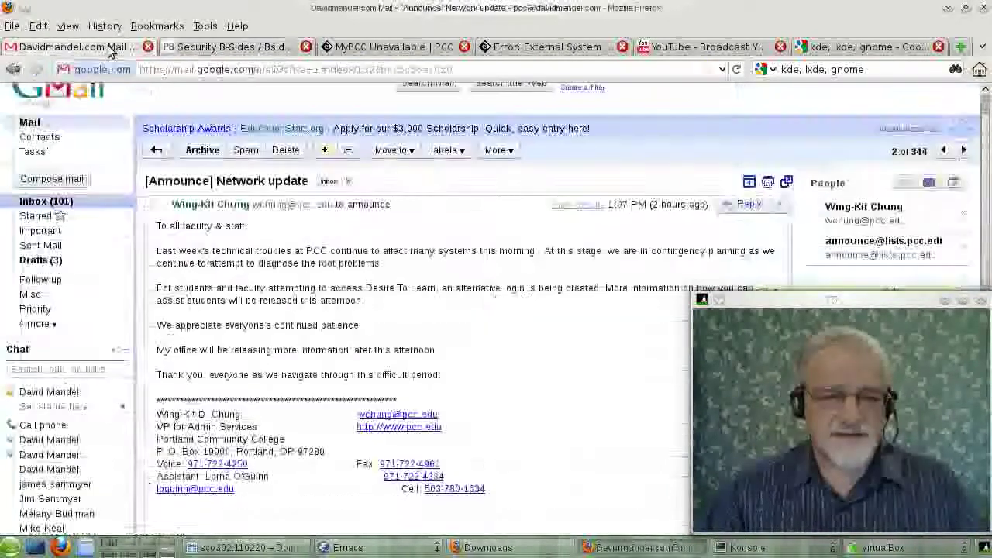
click(358, 50)
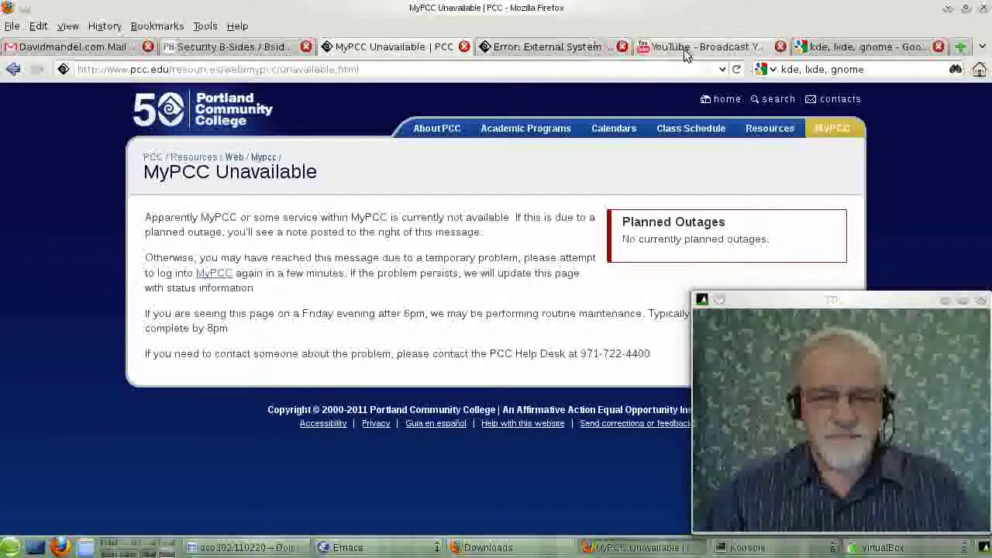
click(525, 50)
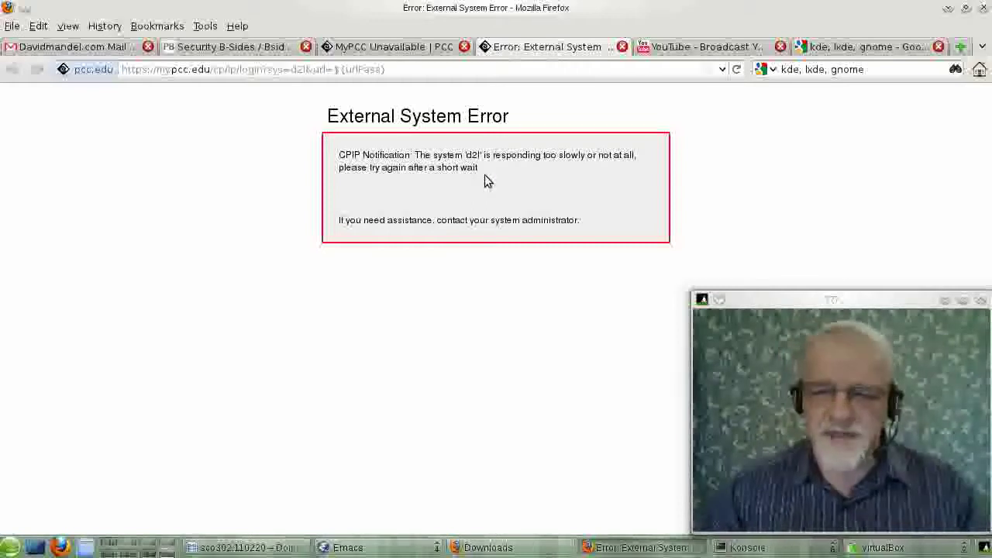
- Switch to an empty virtual desktop, open a new terminal there and move it away from the screen's corner
click(166, 547)
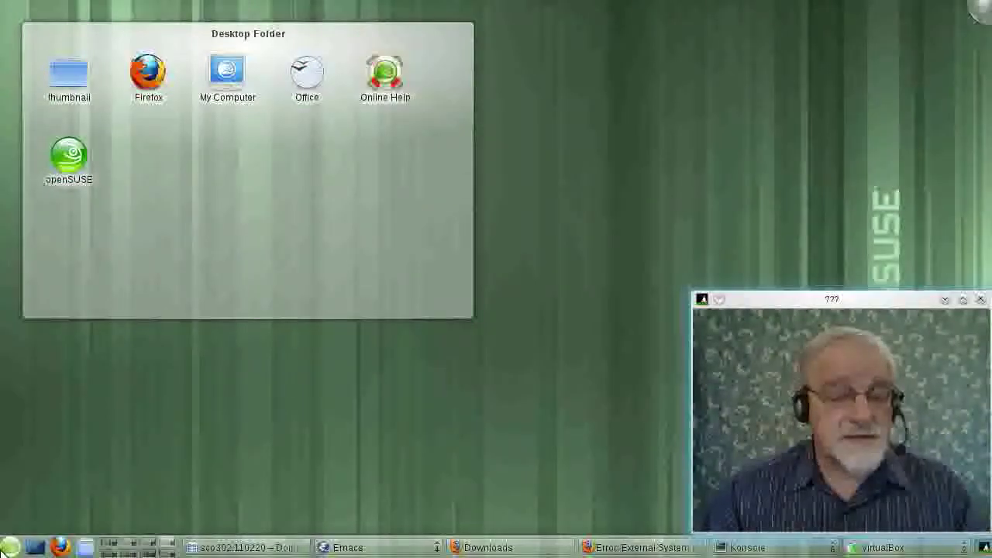
click(10, 547)
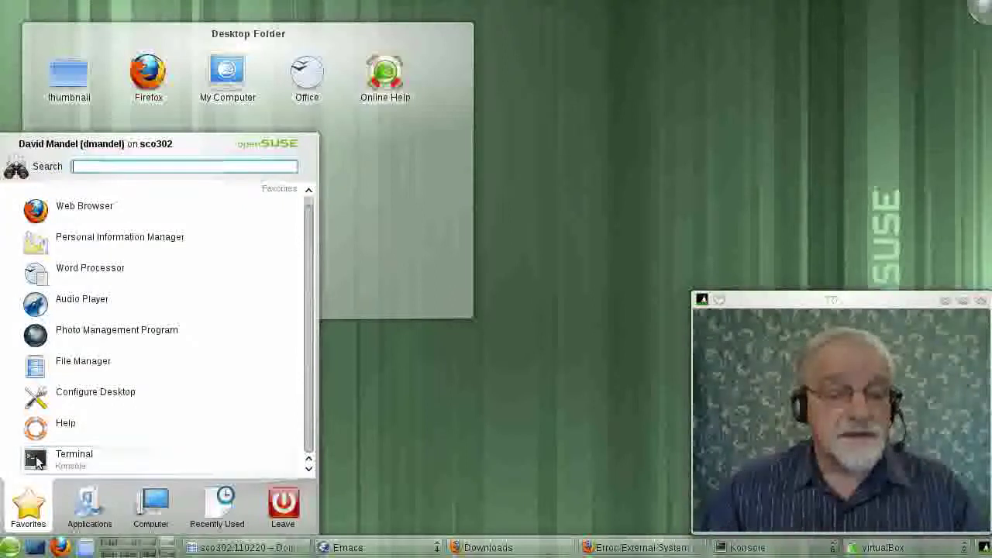
click(109, 448)
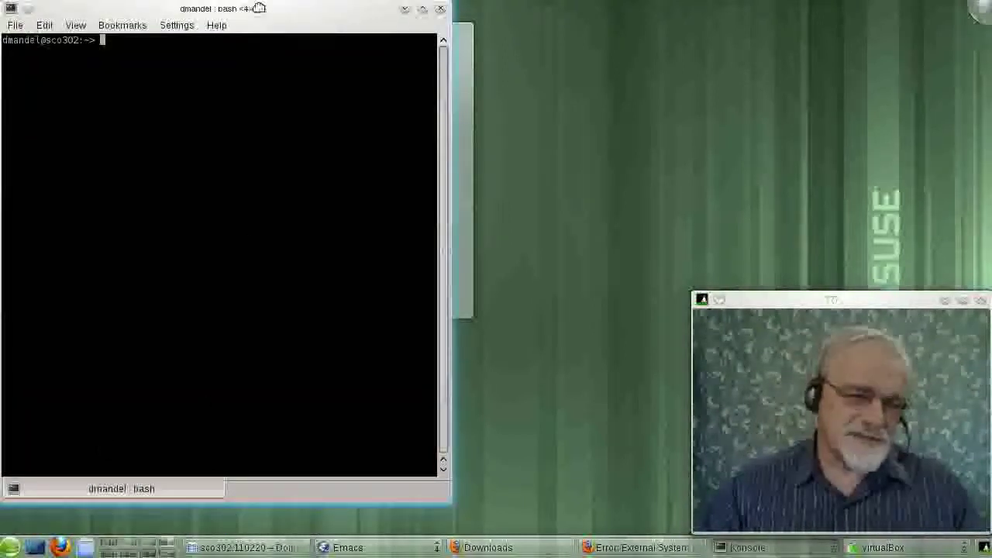
drag(259, 8, 337, 63)
- Run ls and pwd in the new terminal to list the home directory and print its path
text(ls)
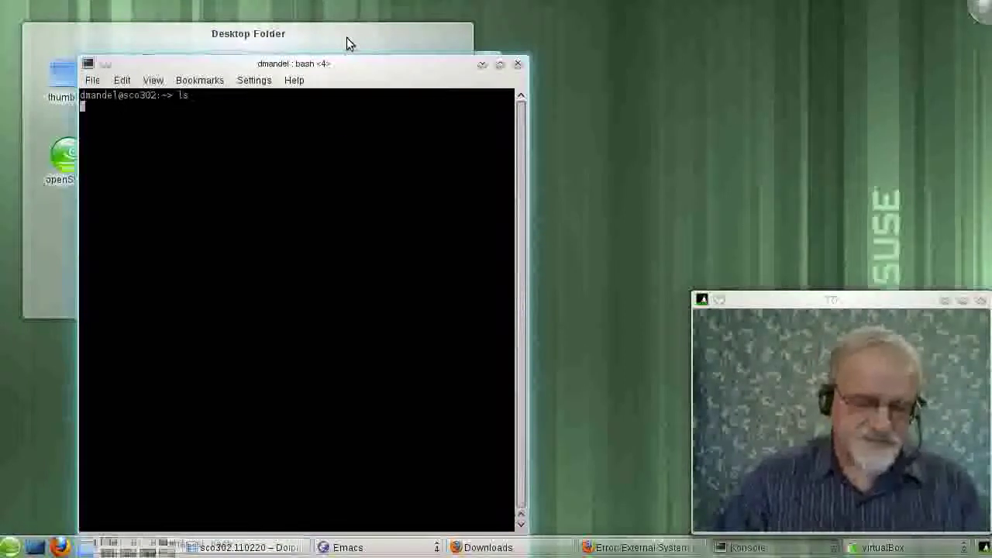
key(Return)
text(pwd)
key(Return)
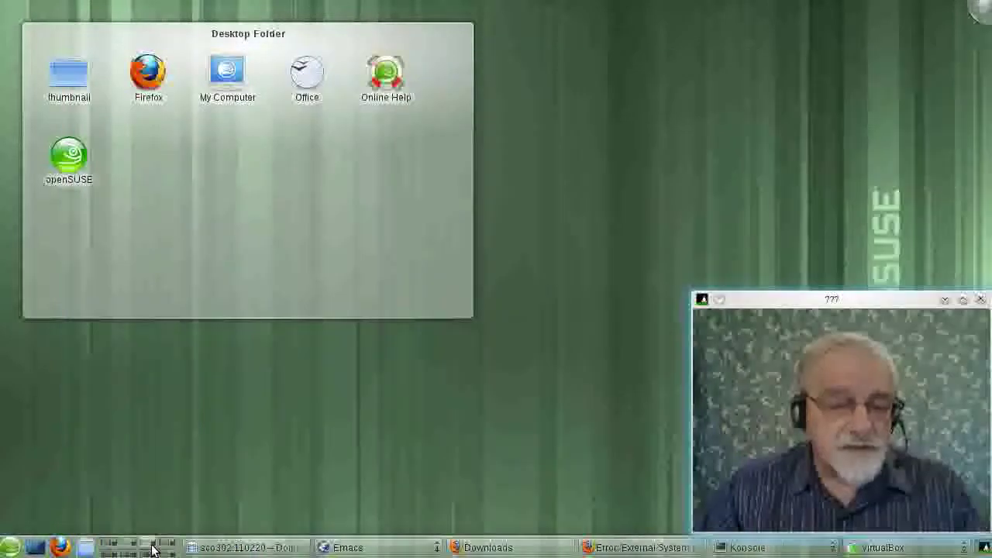
- Switch to another empty virtual desktop and check which desktops the webcam window is assigned to
click(153, 549)
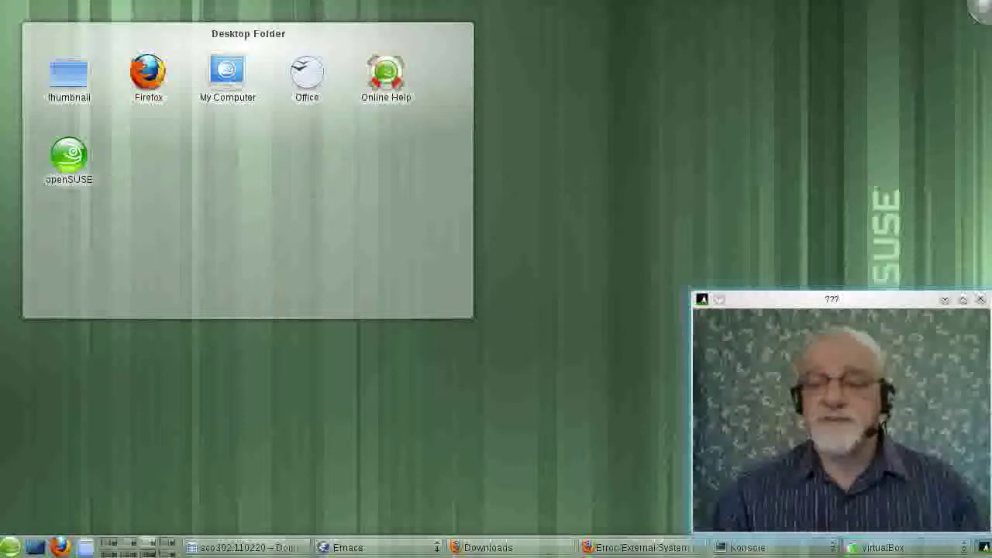
click(702, 299)
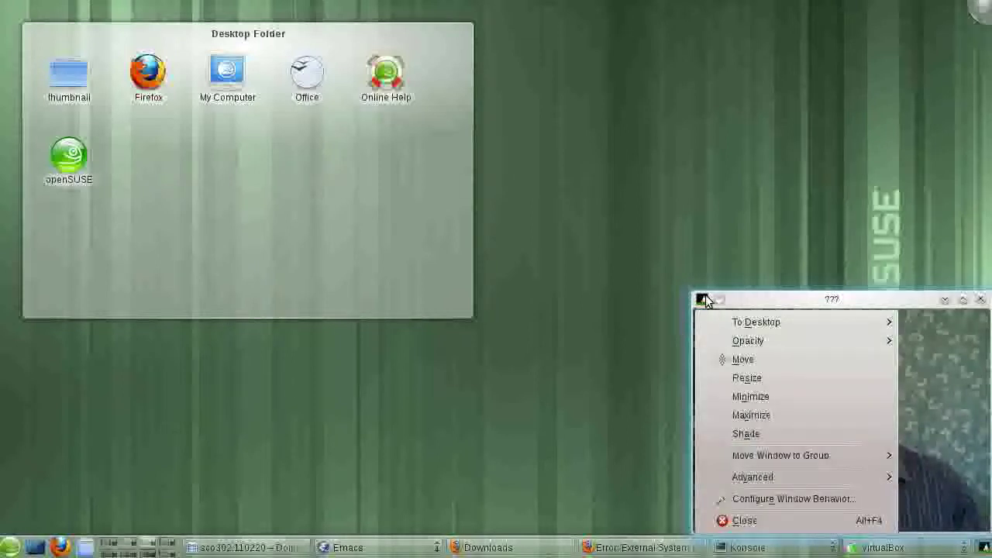
mouse_move(706, 340)
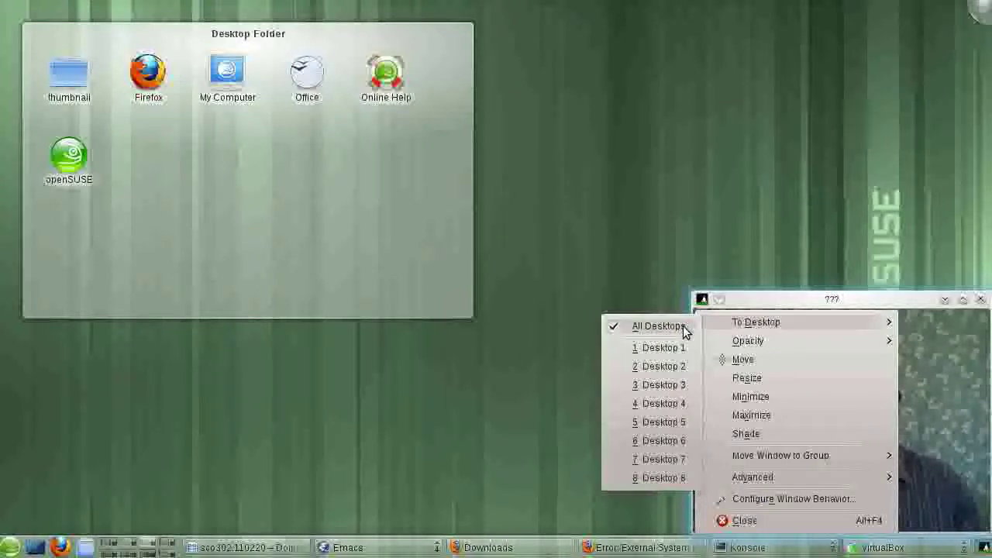
click(634, 223)
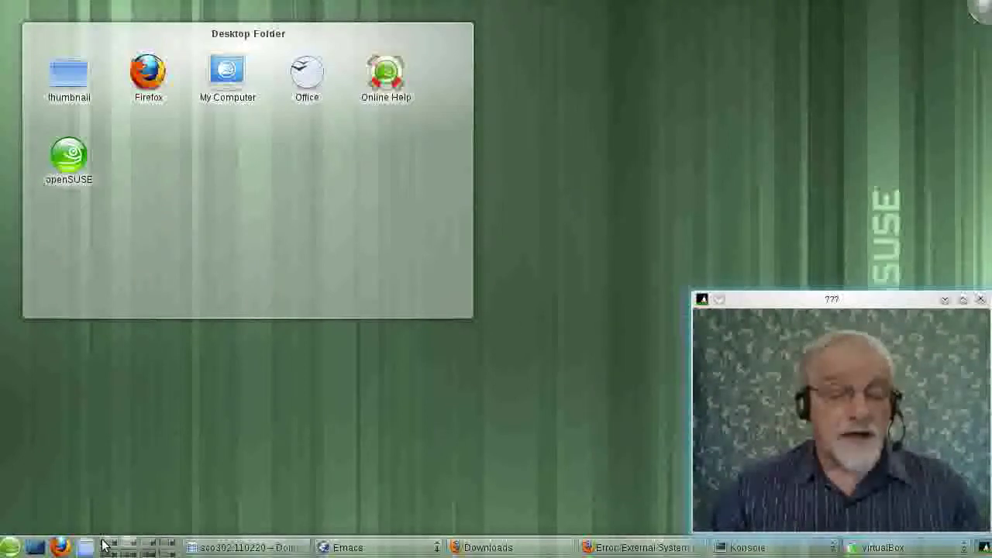
- Visit desktop 1, the VirtualBox desktop with its root terminal in front, the Firefox desktop and the talking points desktop
click(107, 545)
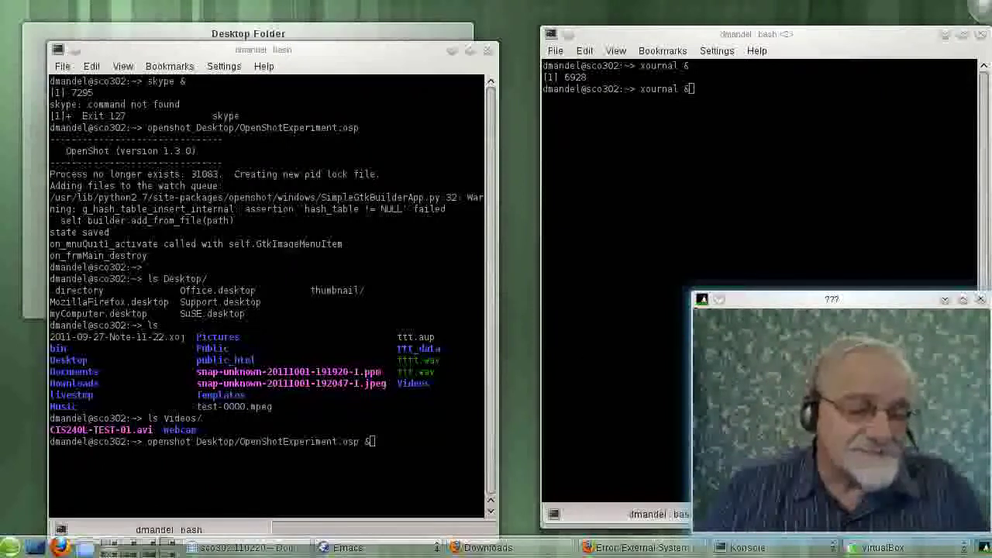
click(110, 553)
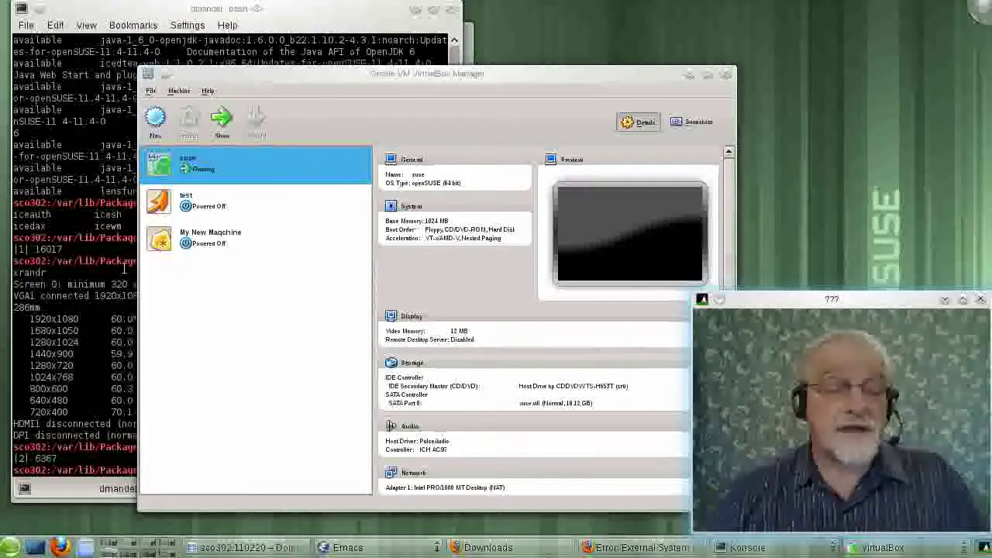
click(148, 550)
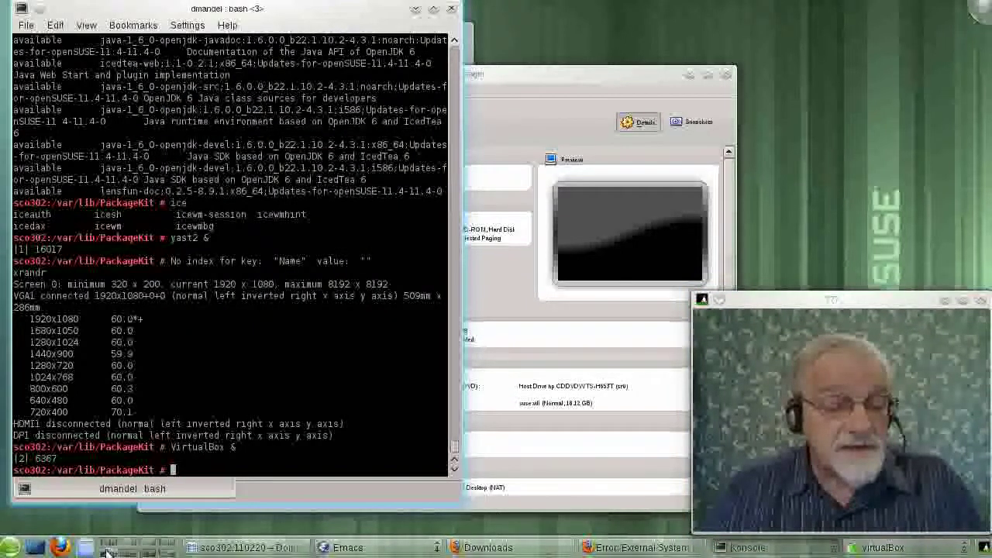
mouse_move(109, 551)
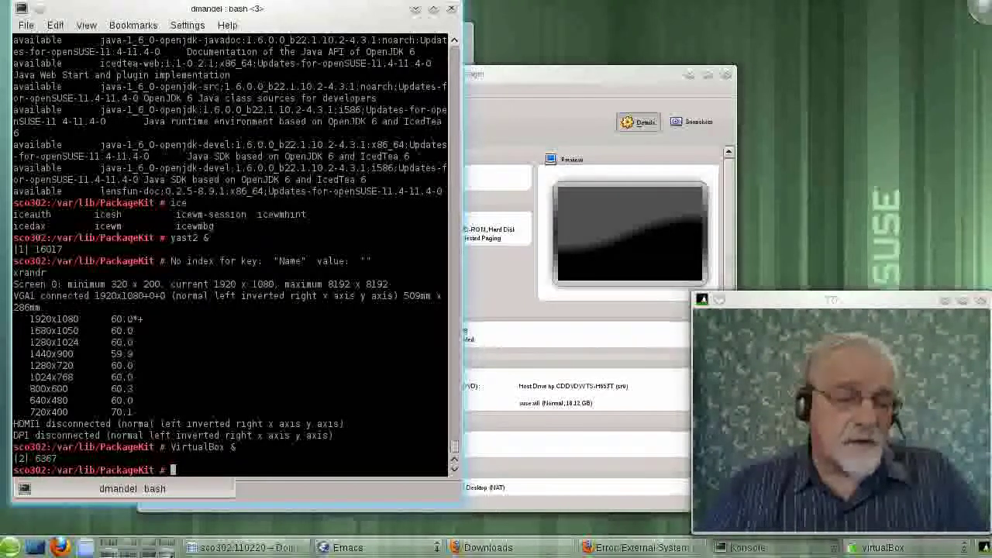
key(alt+Tab)
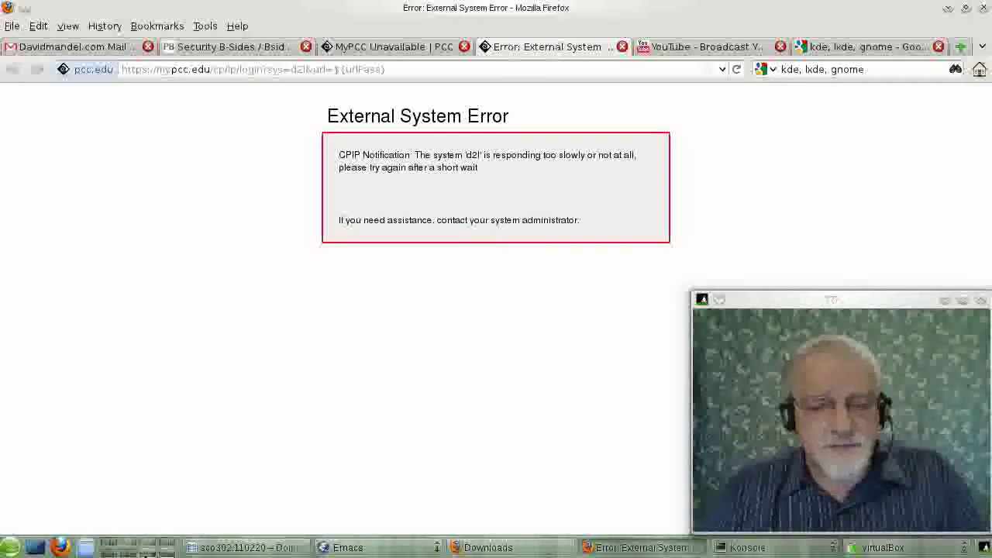
key(ctrl+F2)
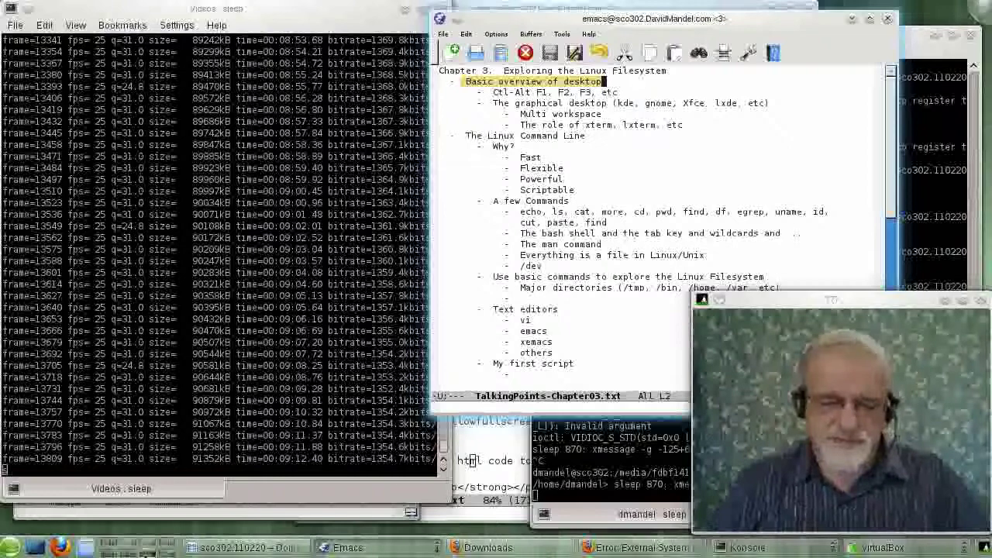
- Switch to the desktop with the remote ulke session and review the meeting announcement in index.html in Emacs
click(132, 553)
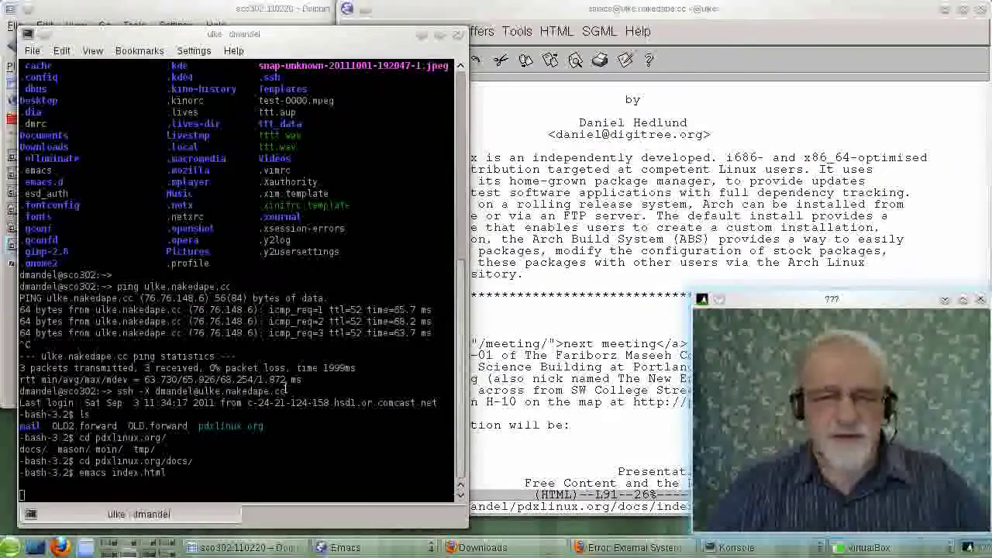
click(703, 11)
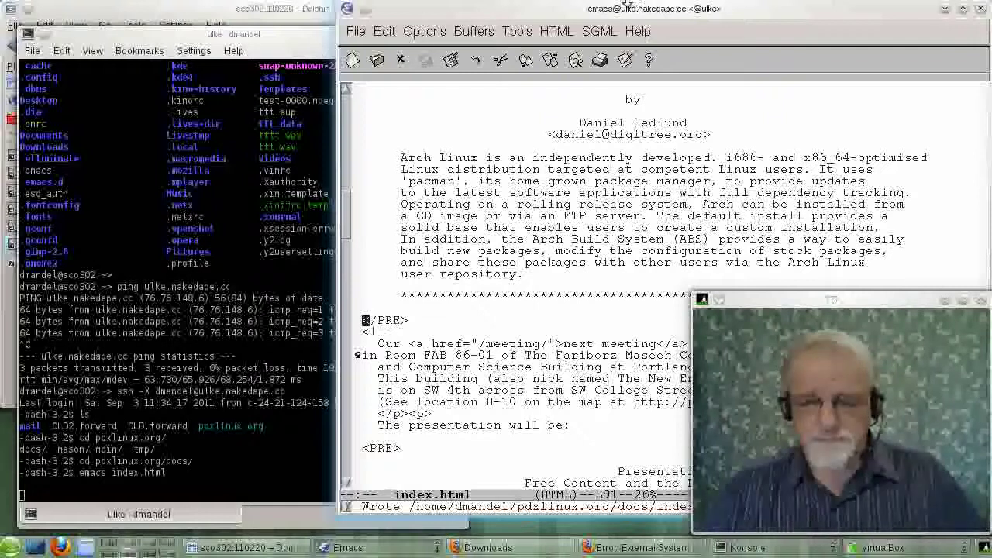
scroll(597, 198, up, 1)
scroll(600, 198, up, 1)
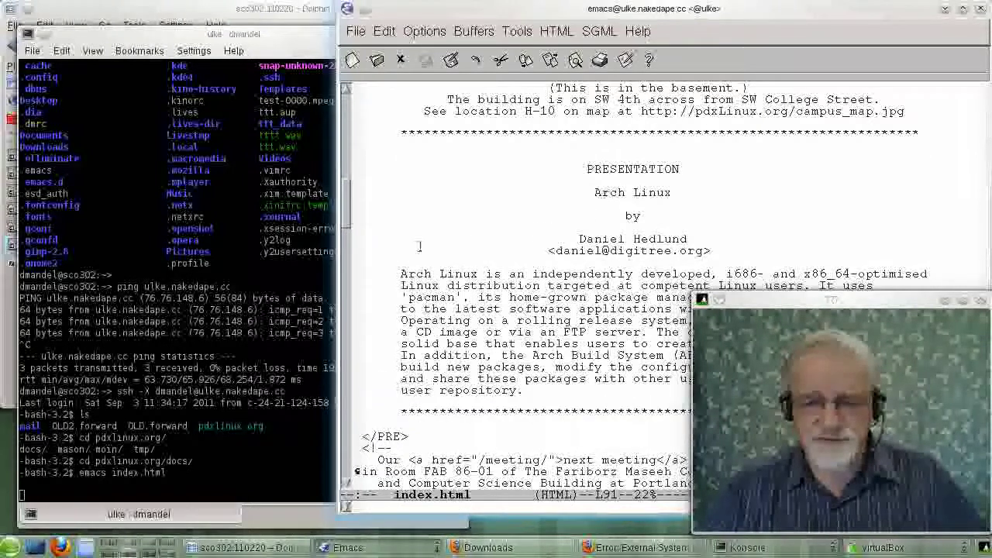
scroll(416, 245, up, 1)
scroll(417, 245, up, 4)
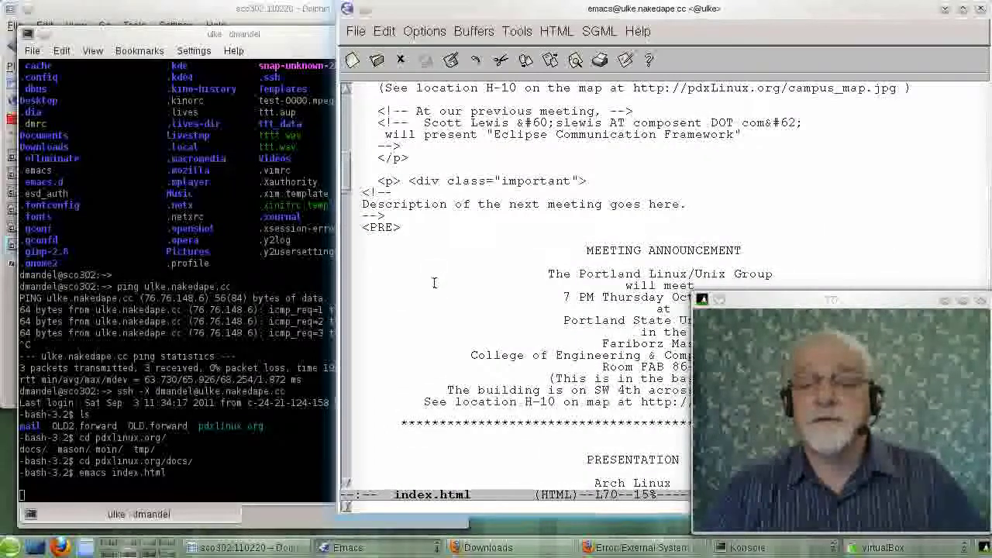
scroll(434, 282, down, 2)
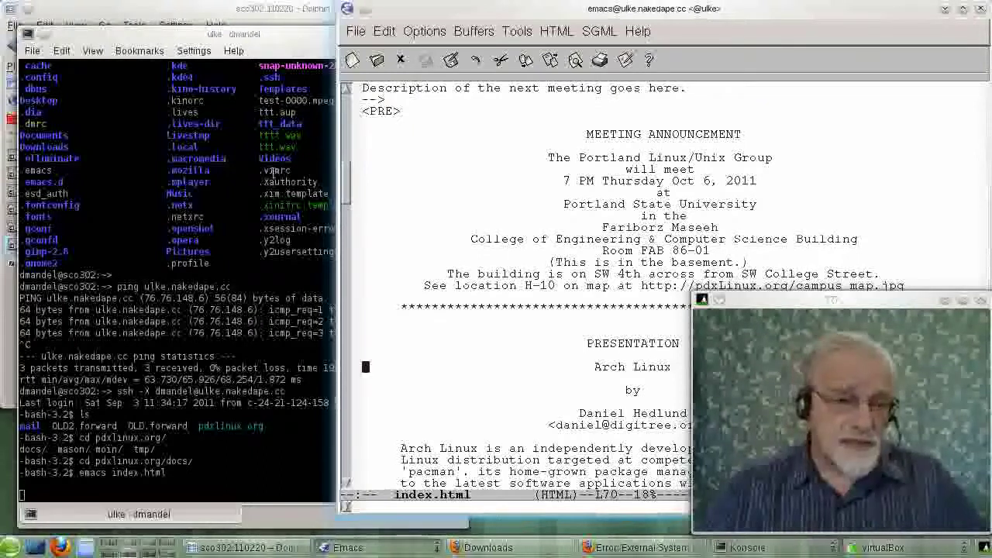
- Bring the remote ulke terminal forward, followed by the Dolphin window showing the sco302.110220 folder
click(170, 171)
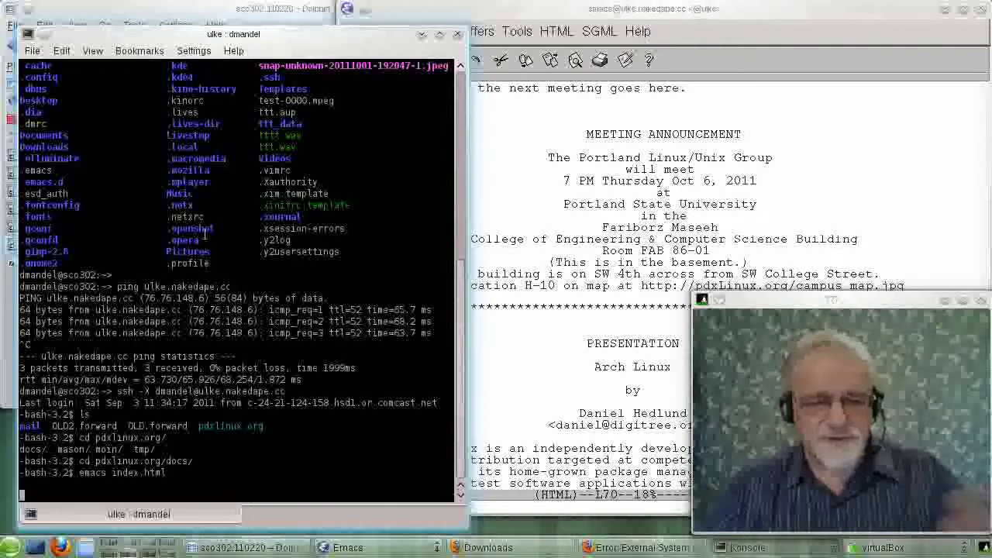
click(246, 5)
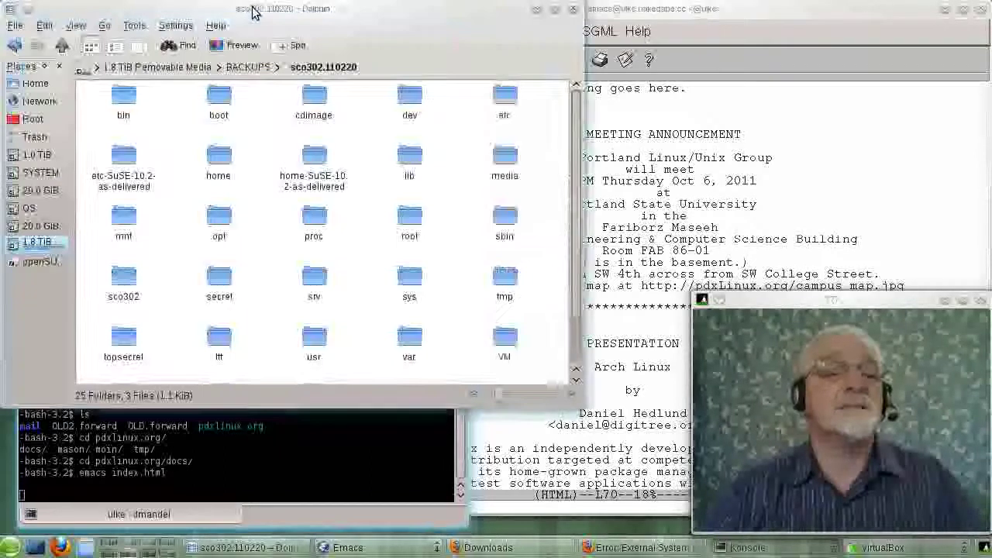